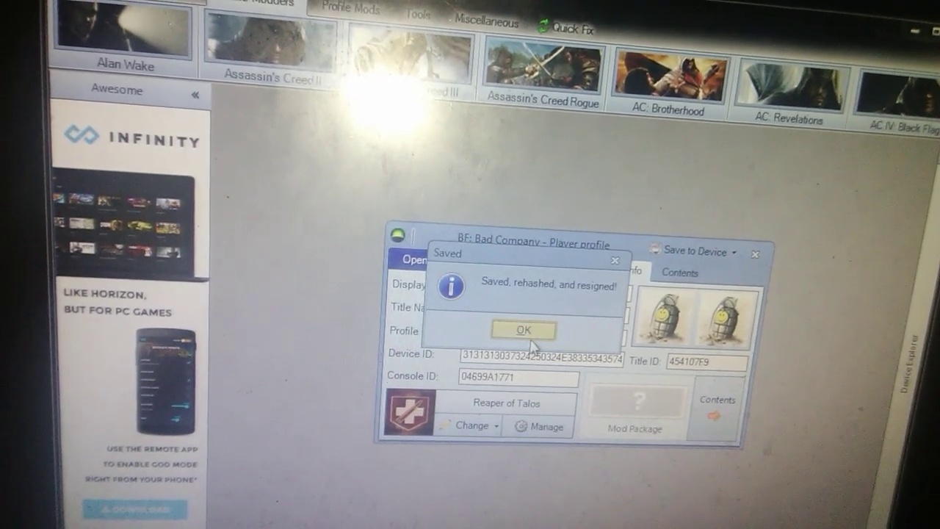
- Dismiss the saved, rehashed and resigned confirmation for the BF: Bad Company profile
left_click(522, 329)
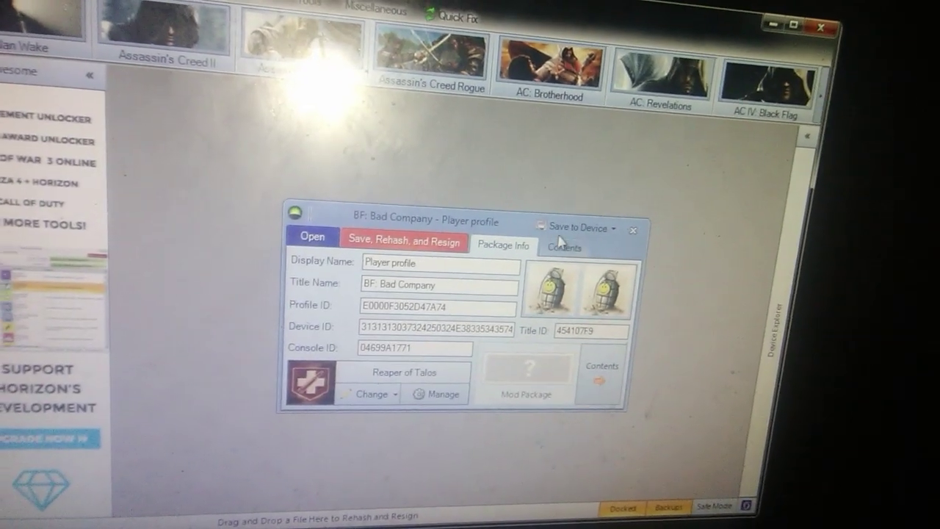